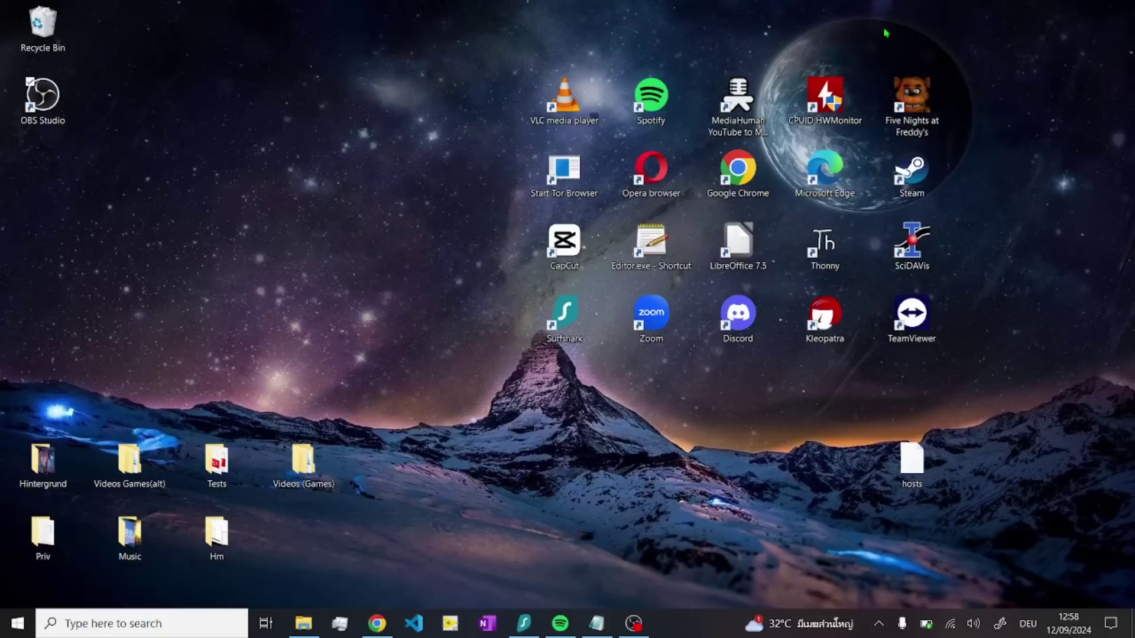
Step: Open Command Prompt and run PING GOOGLE.COM to test the internet connection
{"action": "left_click", "coordinate": [156, 634]}
{"action": "type", "text": "cmd"}
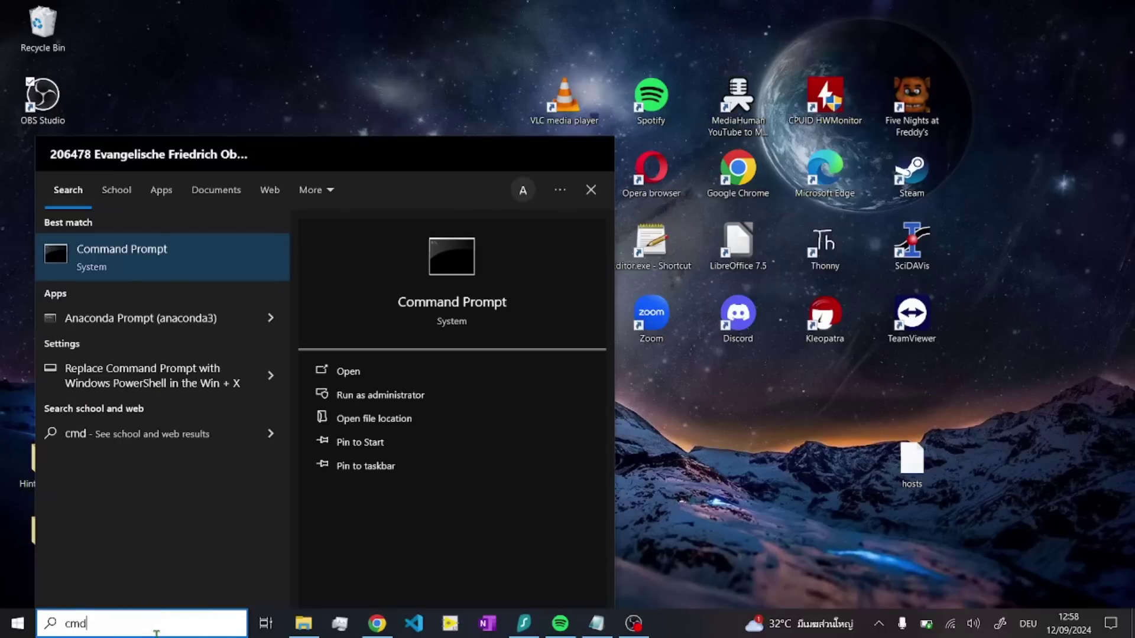
{"action": "key", "text": "Return"}
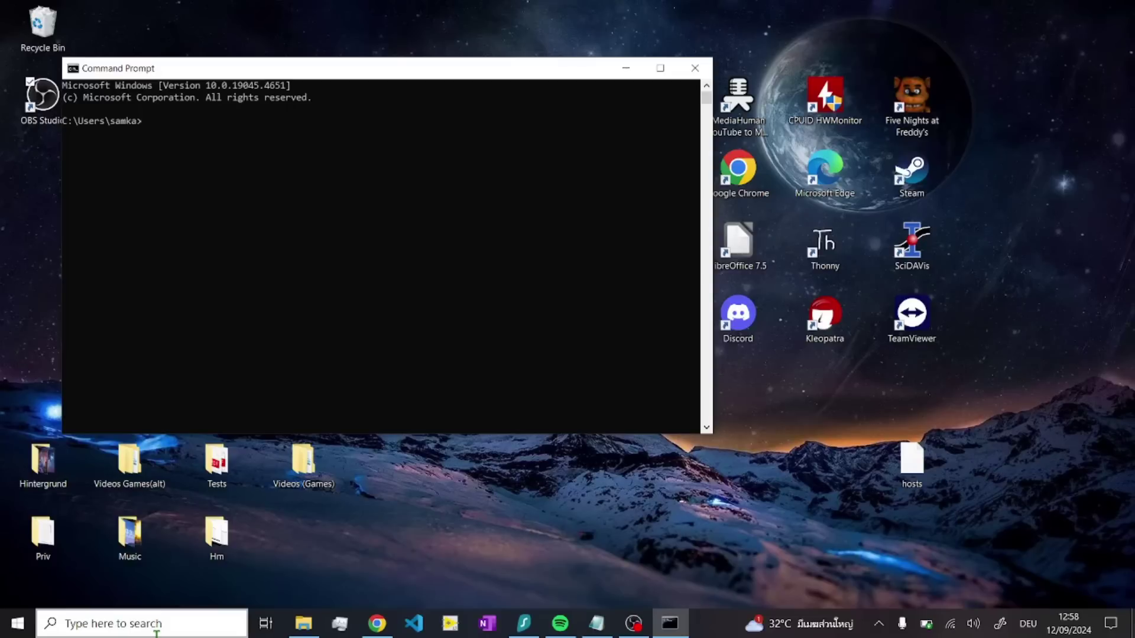
{"action": "type", "text": "PING GOOGLE.COM"}
{"action": "key", "text": "Return"}
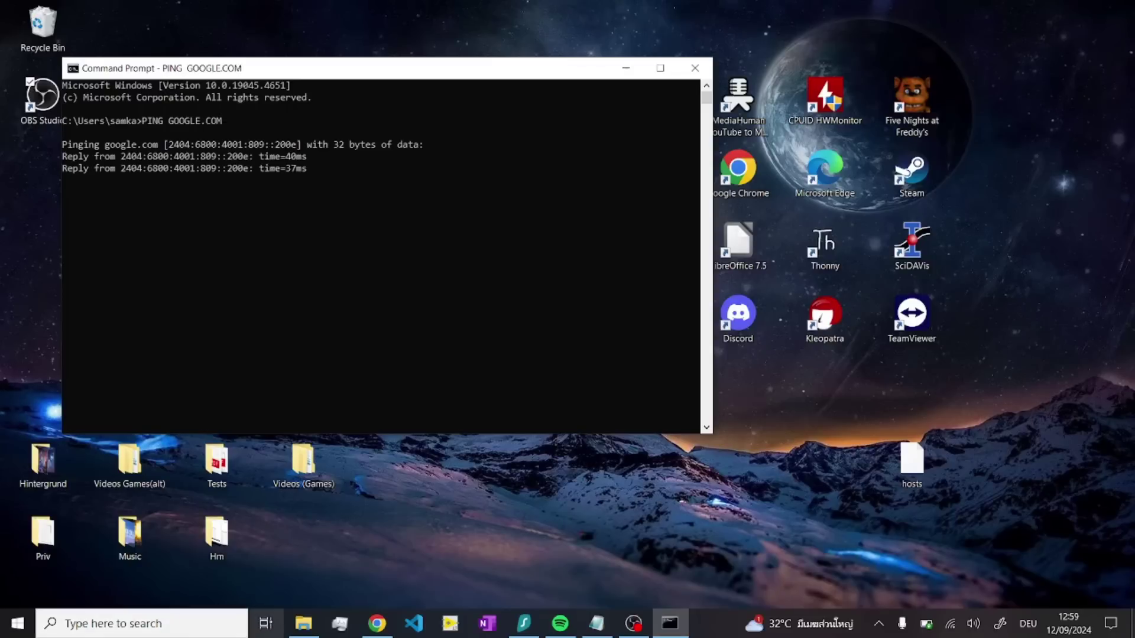
Step: Switch to Chrome and search the web for "slow windows internet"
{"action": "left_click", "coordinate": [376, 624]}
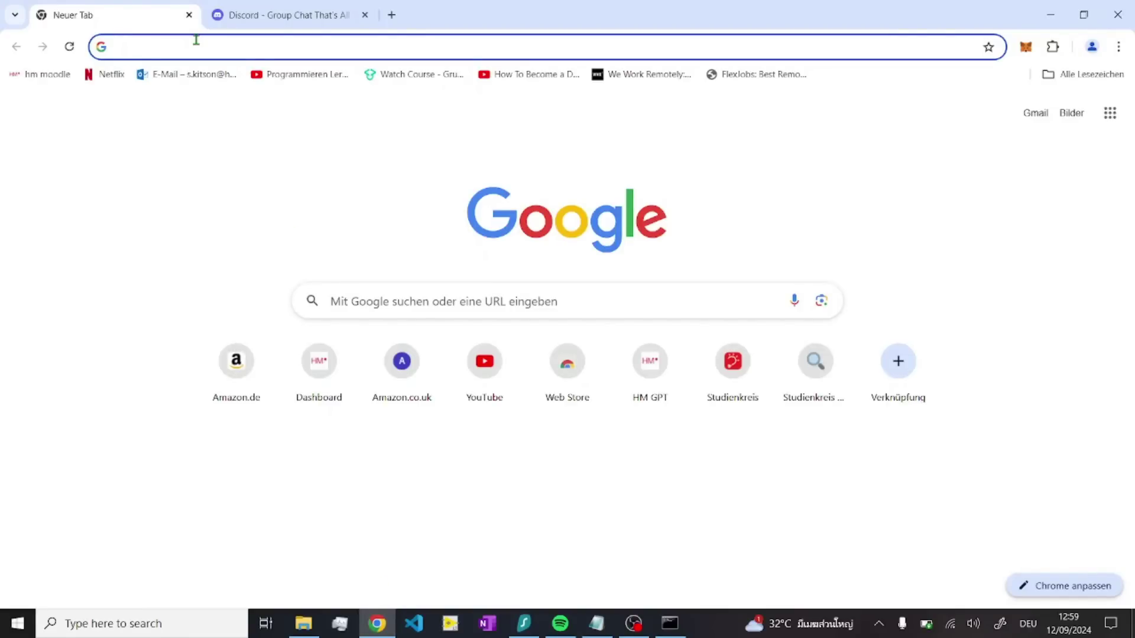
{"action": "type", "text": "slow w"}
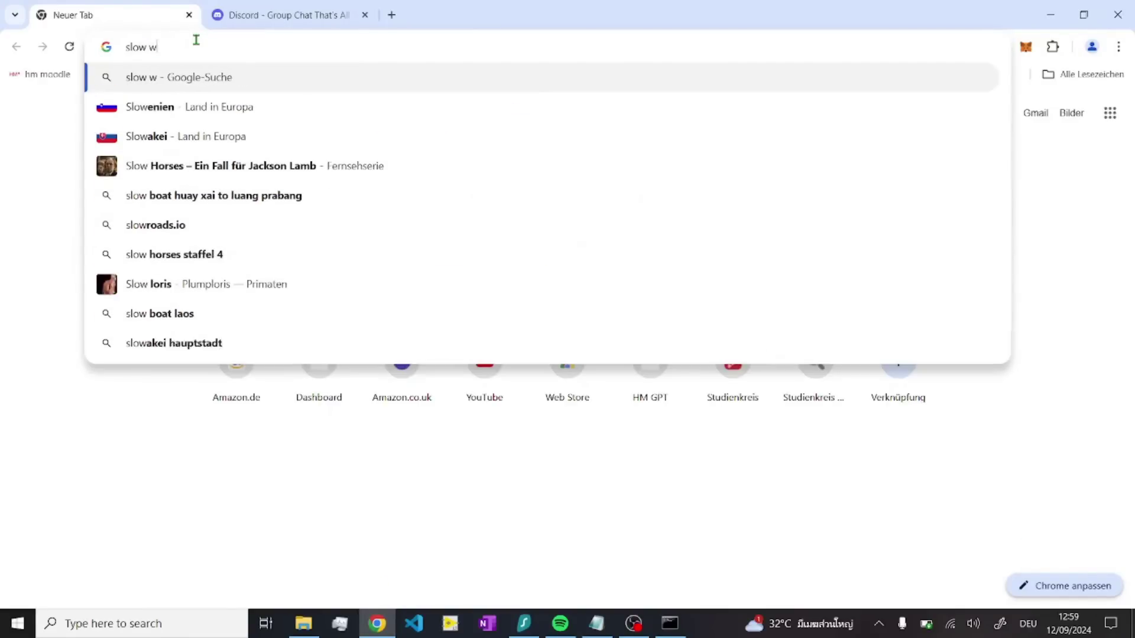
{"action": "type", "text": "indows internet"}
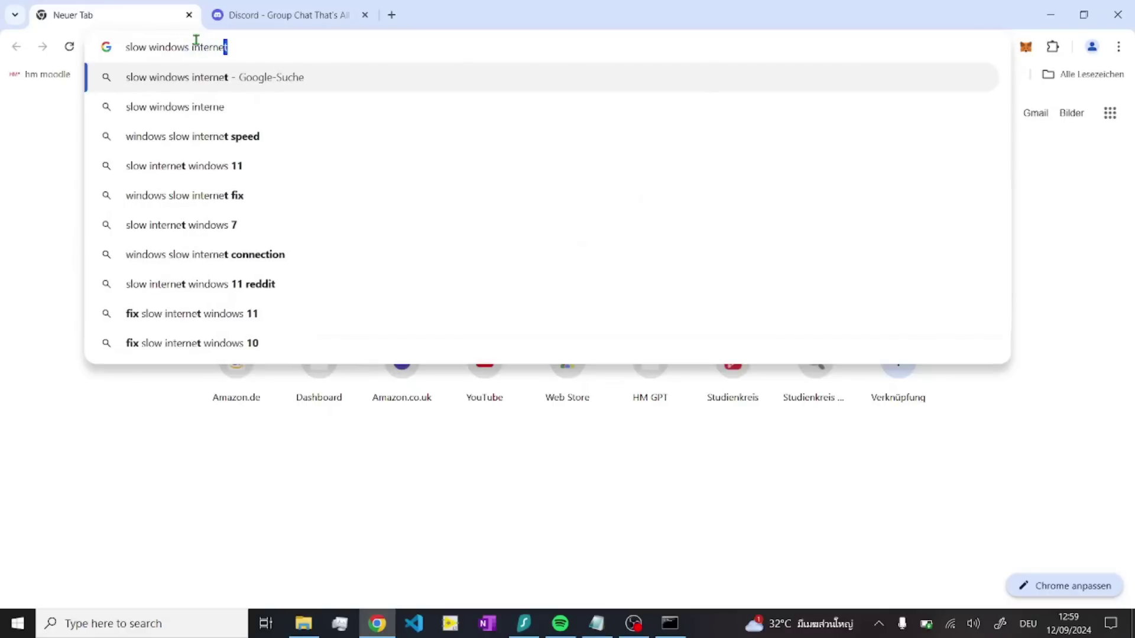
{"action": "key", "text": "Return"}
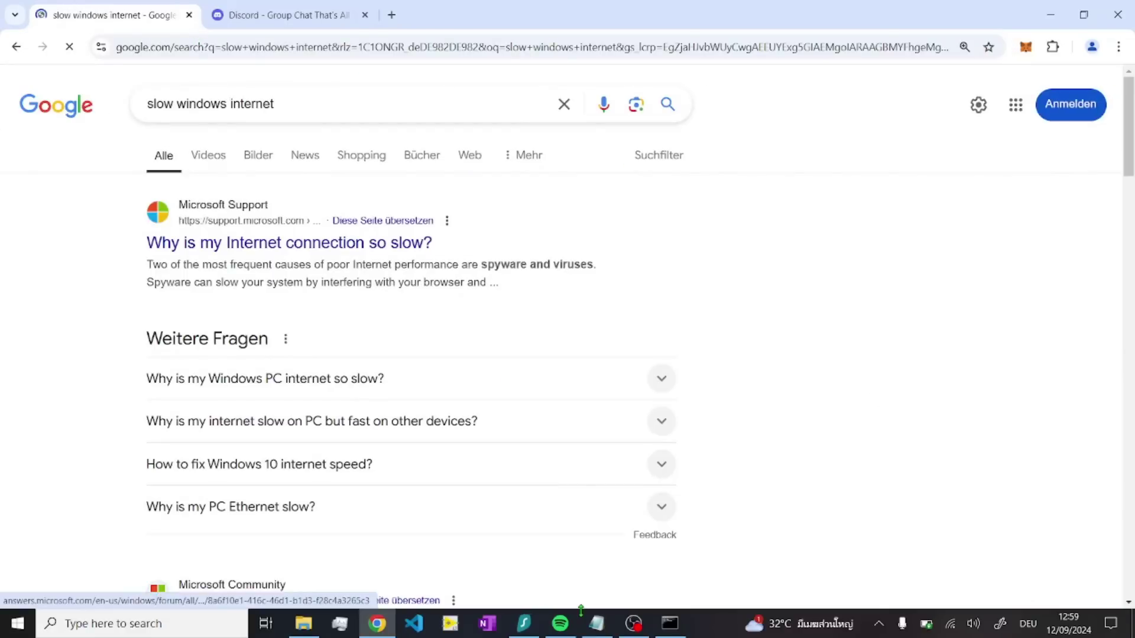
Step: Switch to Command Prompt to review the ping statistics, and minimize it again
{"action": "left_click", "coordinate": [670, 623]}
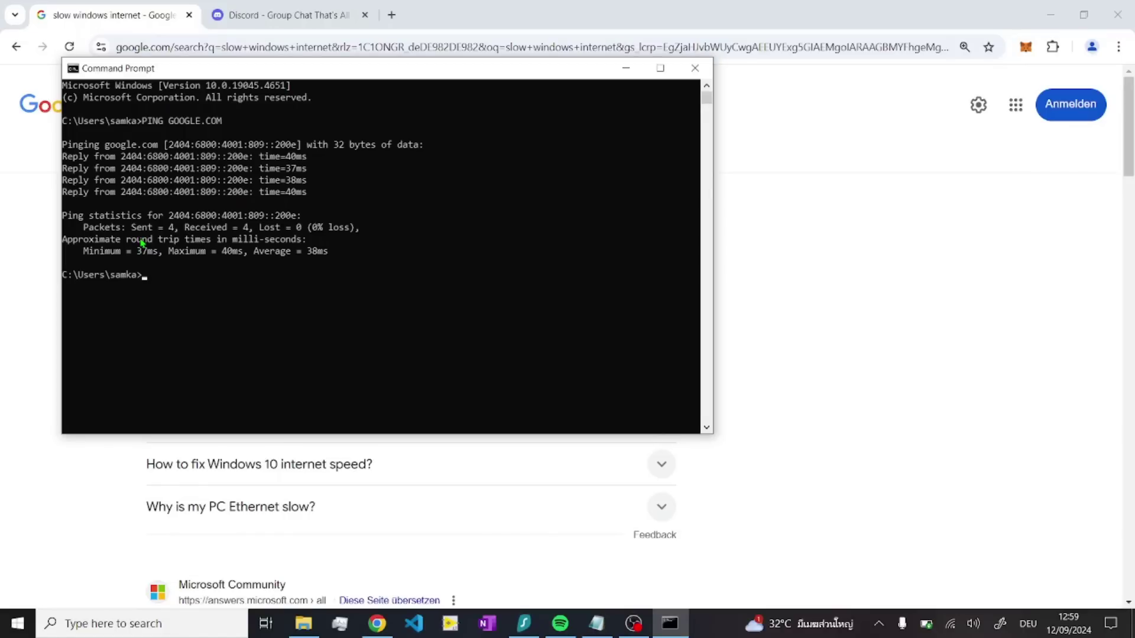
{"action": "left_click", "coordinate": [626, 68]}
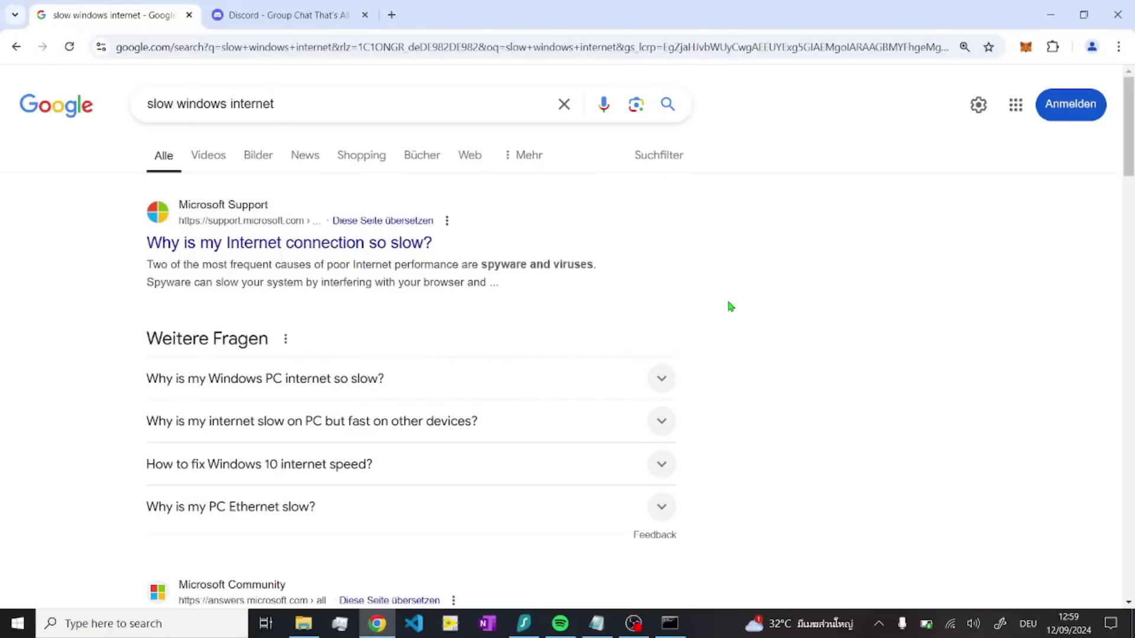
Step: Search Google for "discord server status" and check the service status on the discordstatus.com page
{"action": "left_click", "coordinate": [375, 104]}
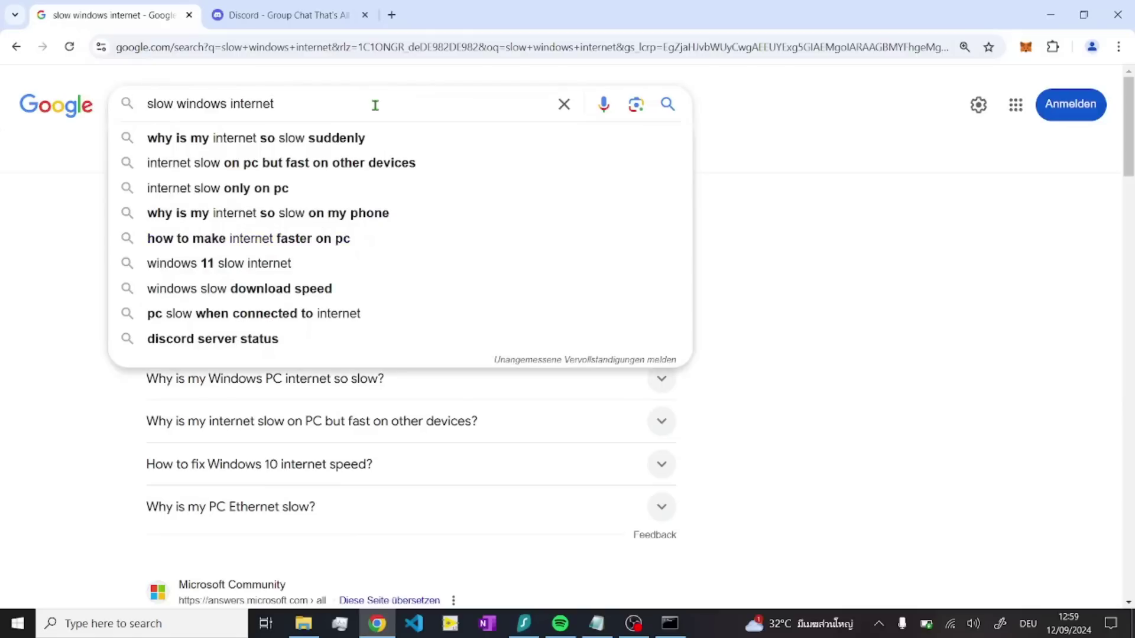
{"action": "key", "text": "ctrl+BackSpace"}
{"action": "key", "text": "ctrl+BackSpace"}
{"action": "key", "text": "ctrl+BackSpace"}
{"action": "type", "text": "discor"}
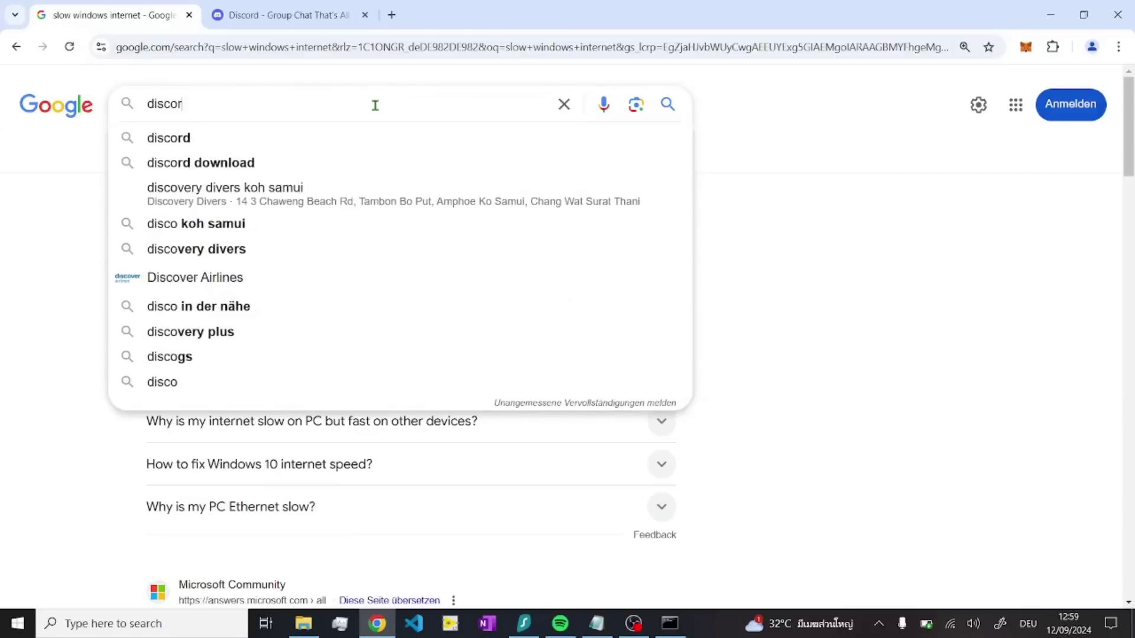
{"action": "type", "text": "d server status"}
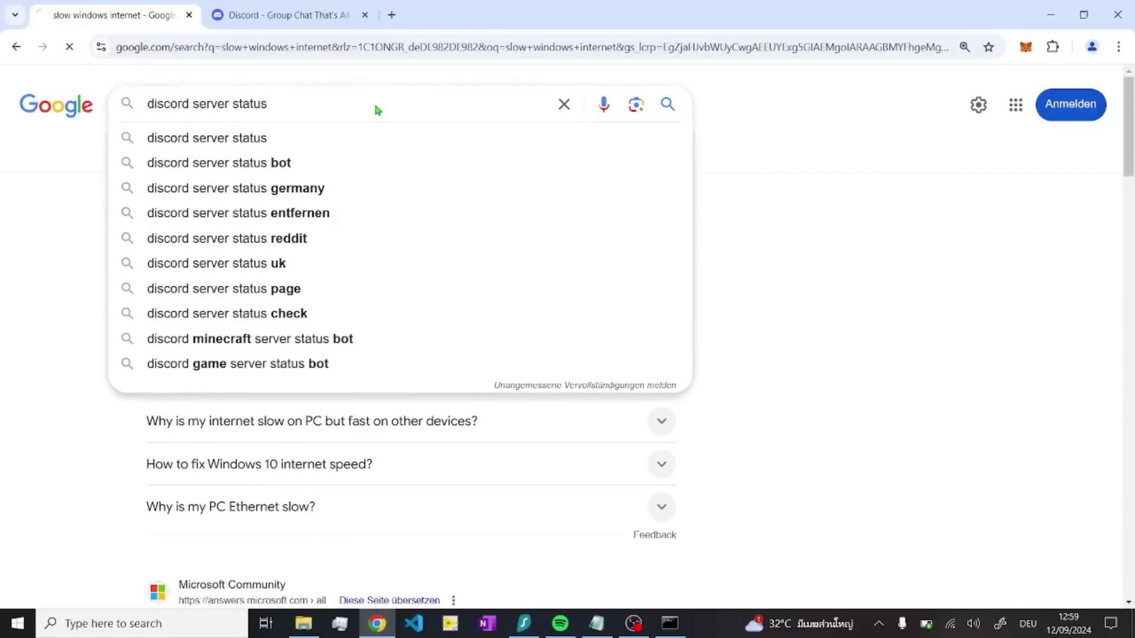
{"action": "key", "text": "Return"}
{"action": "left_click", "coordinate": [204, 251]}
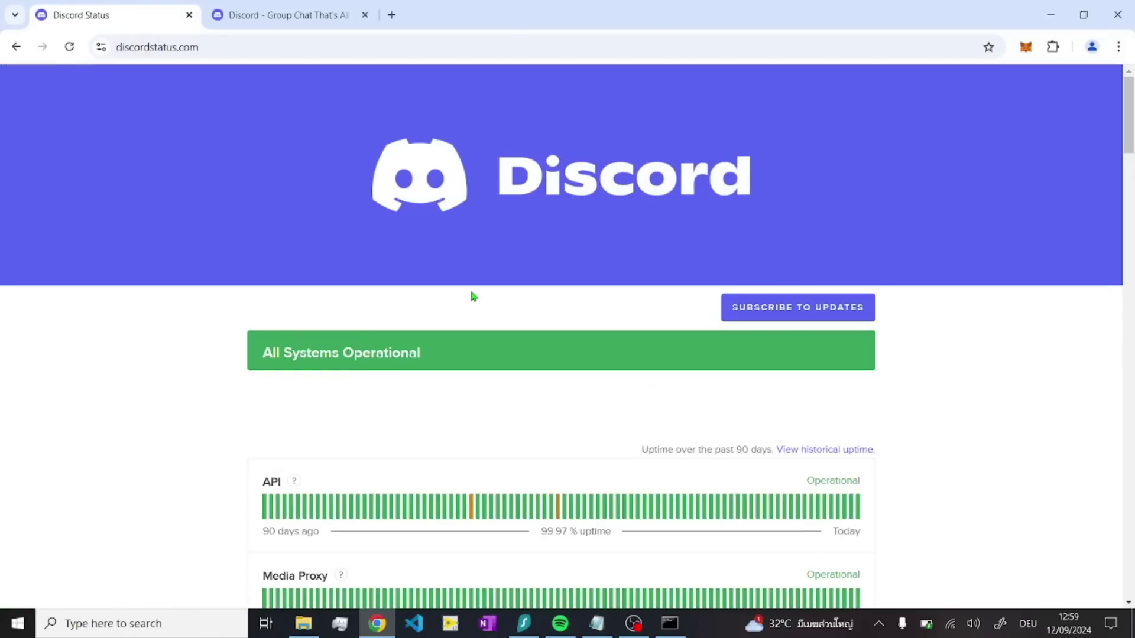
{"action": "scroll", "coordinate": [473, 295], "scroll_direction": "down", "scroll_amount": 2}
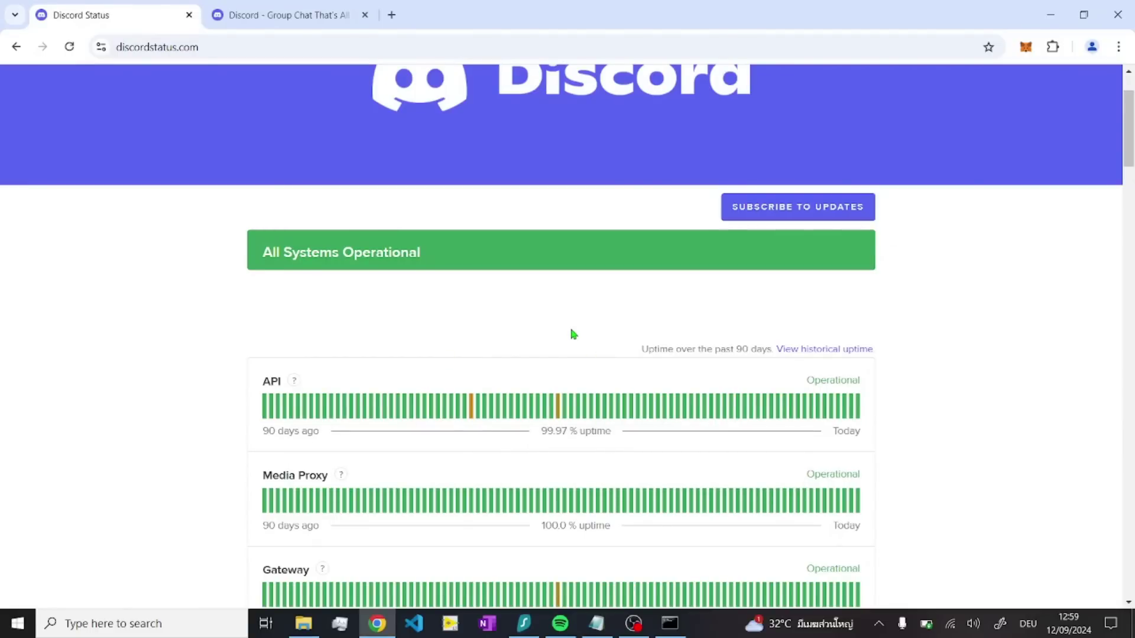
{"action": "left_click", "coordinate": [179, 618]}
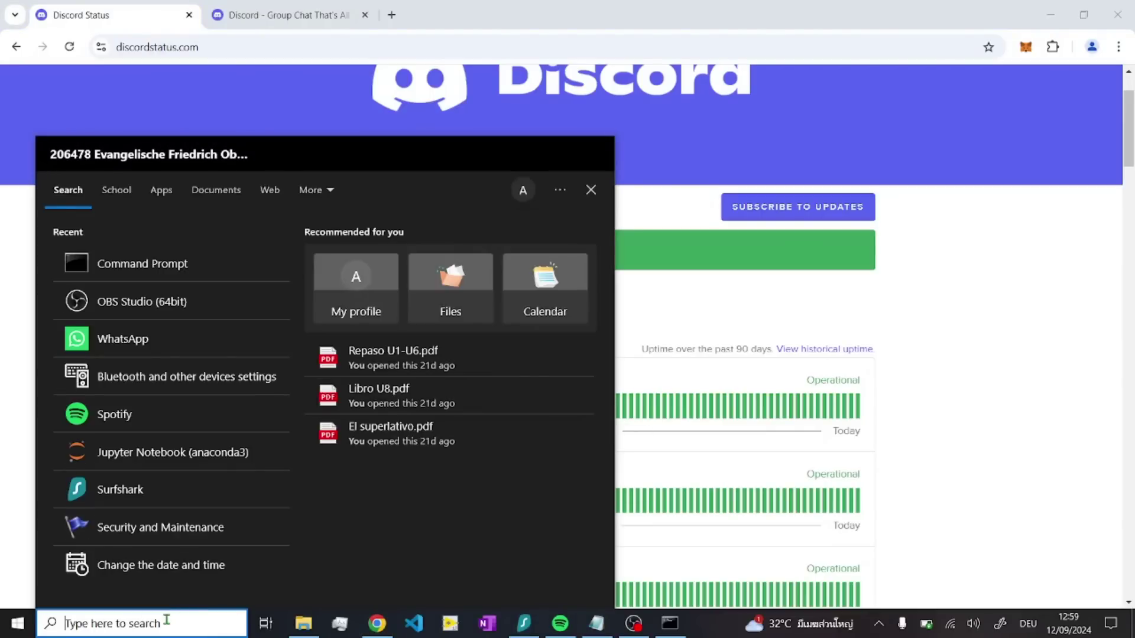
{"action": "type", "text": "netw"}
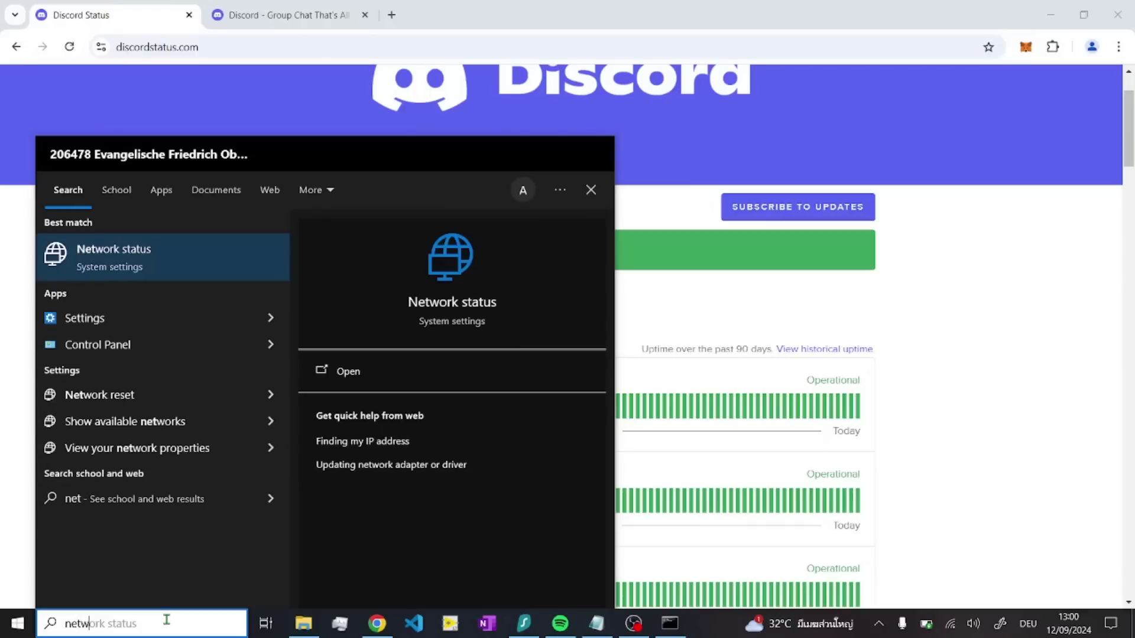
{"action": "type", "text": "ork"}
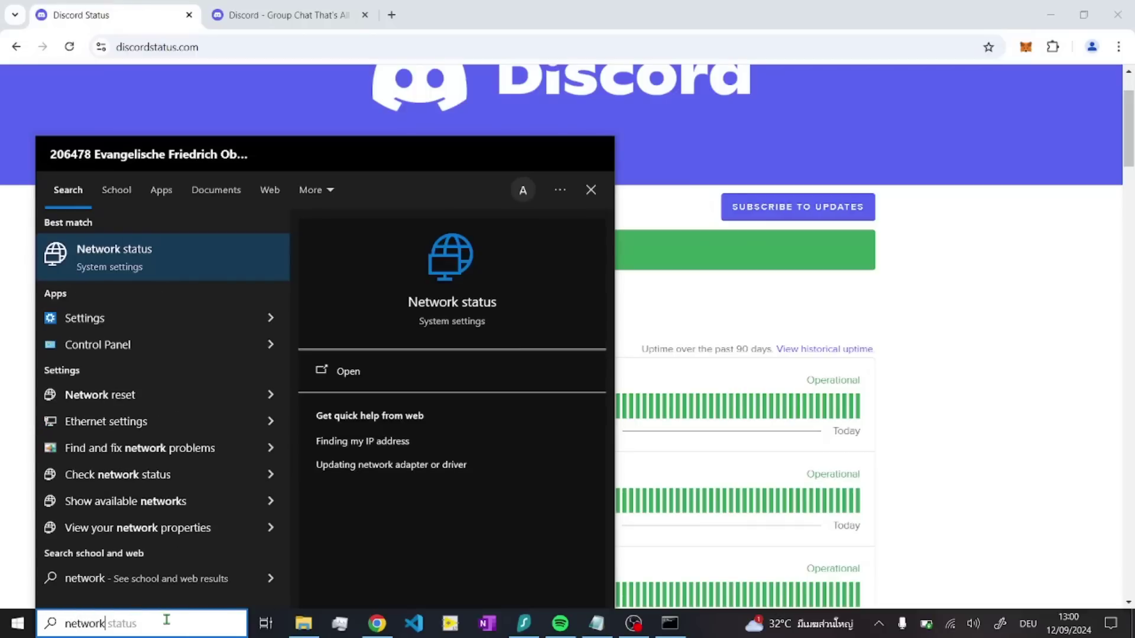
{"action": "type", "text": " and internet"}
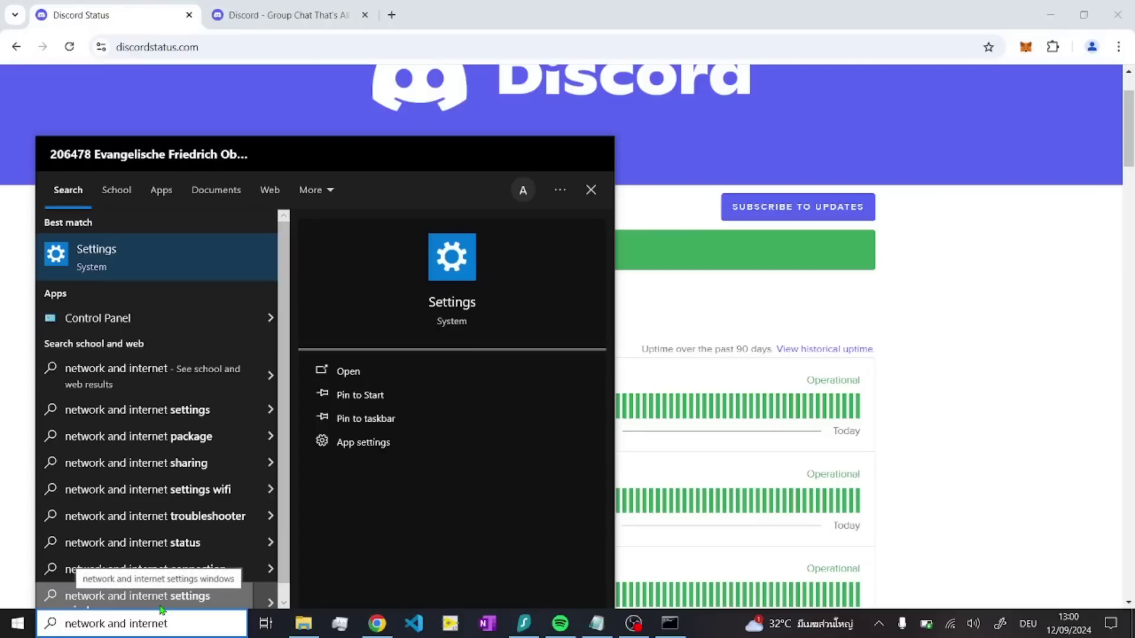
{"action": "key", "text": "BackSpace"}
{"action": "key", "text": "BackSpace"}
{"action": "key", "text": "BackSpace"}
{"action": "key", "text": "BackSpace"}
{"action": "key", "text": "BackSpace"}
{"action": "key", "text": "BackSpace"}
{"action": "key", "text": "BackSpace"}
{"action": "key", "text": "BackSpace"}
{"action": "key", "text": "BackSpace"}
{"action": "key", "text": "BackSpace"}
{"action": "key", "text": "BackSpace"}
{"action": "key", "text": "BackSpace"}
{"action": "key", "text": "BackSpace"}
{"action": "key", "text": "BackSpace"}
{"action": "key", "text": "BackSpace"}
{"action": "key", "text": "BackSpace"}
{"action": "key", "text": "BackSpace"}
{"action": "key", "text": "BackSpace"}
{"action": "key", "text": "BackSpace"}
{"action": "key", "text": "BackSpace"}
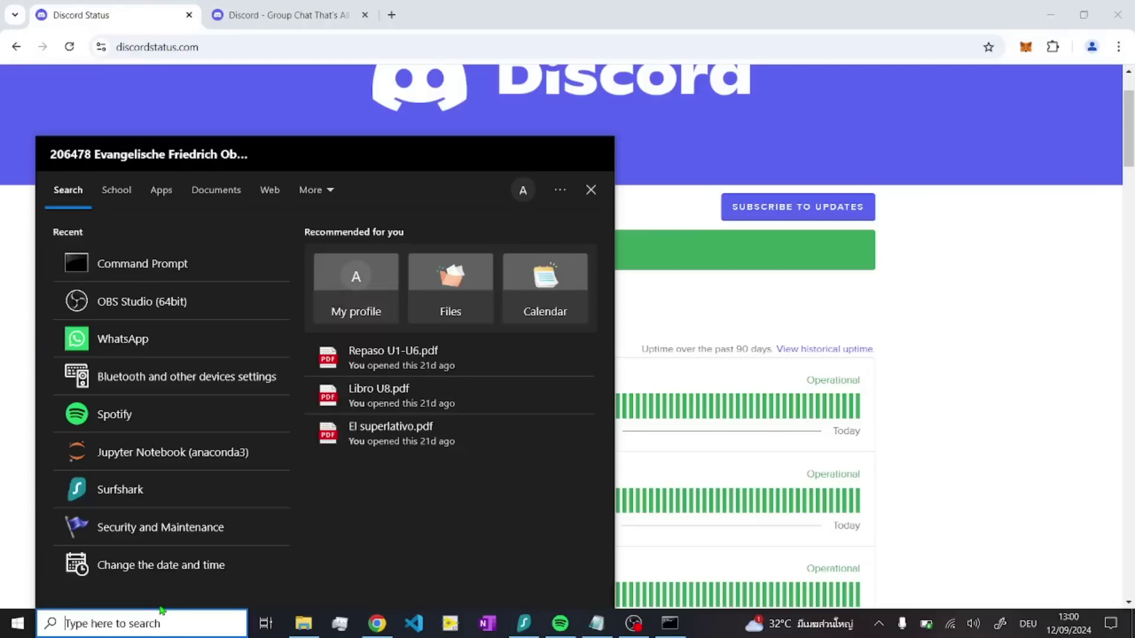
Step: Find and open Windows Settings, and go to the Proxy page under Network & Internet
{"action": "type", "text": "settings"}
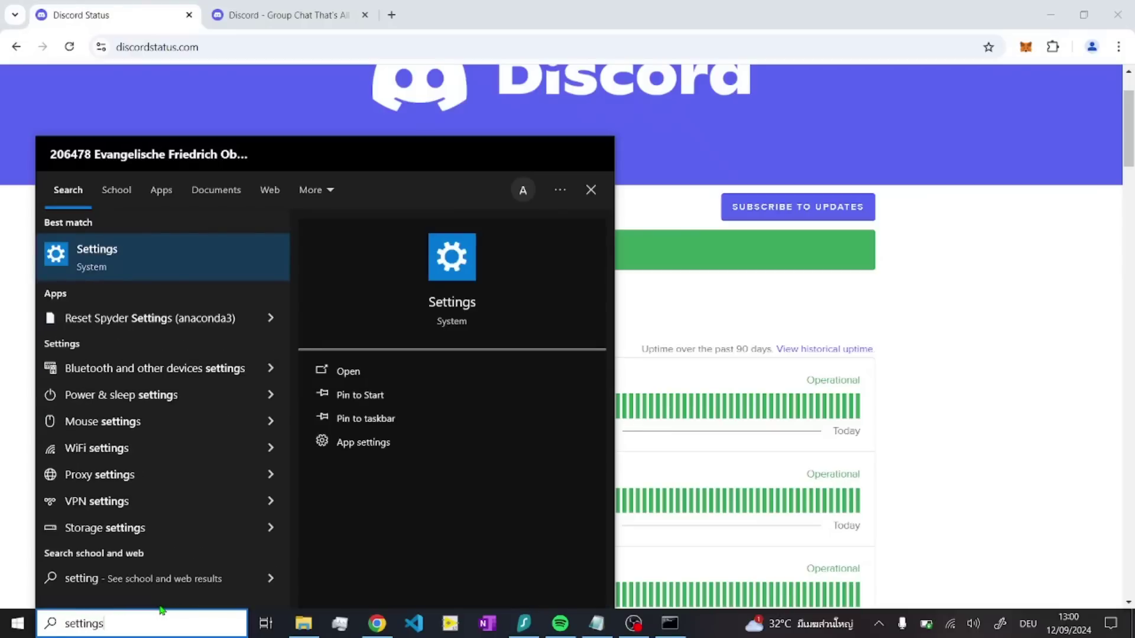
{"action": "key", "text": "Return"}
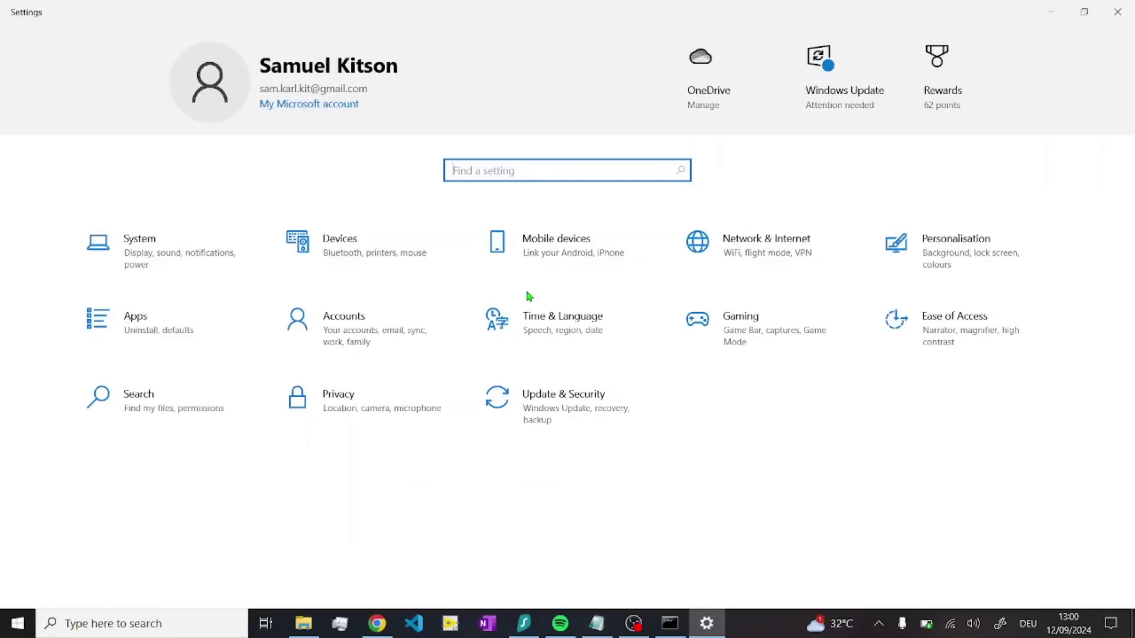
{"action": "left_click", "coordinate": [718, 256]}
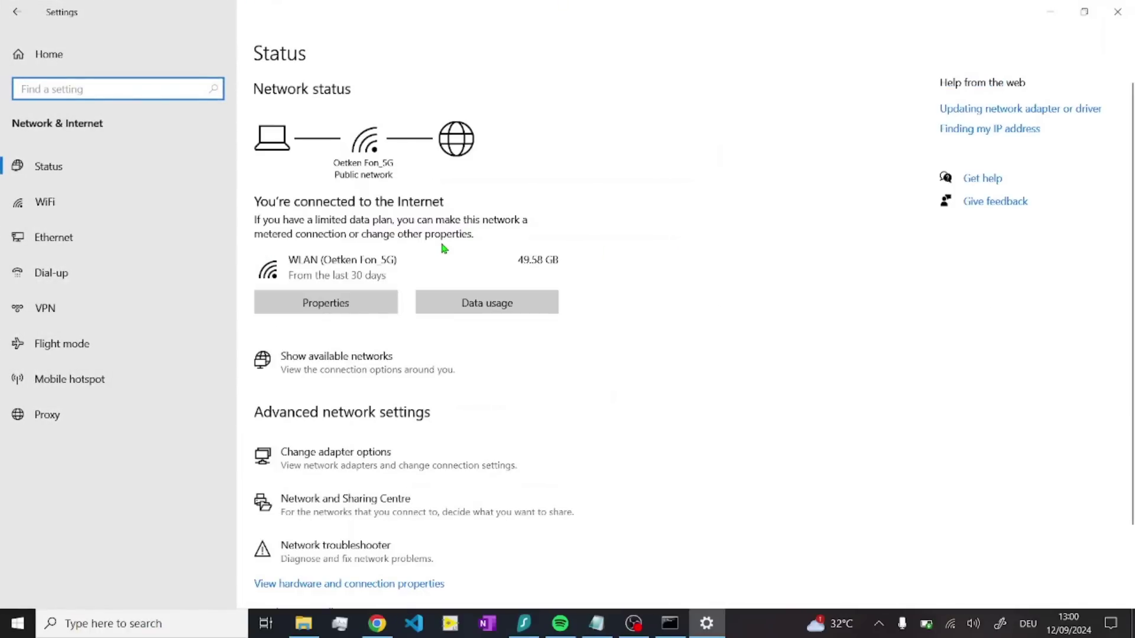
{"action": "left_click", "coordinate": [135, 413]}
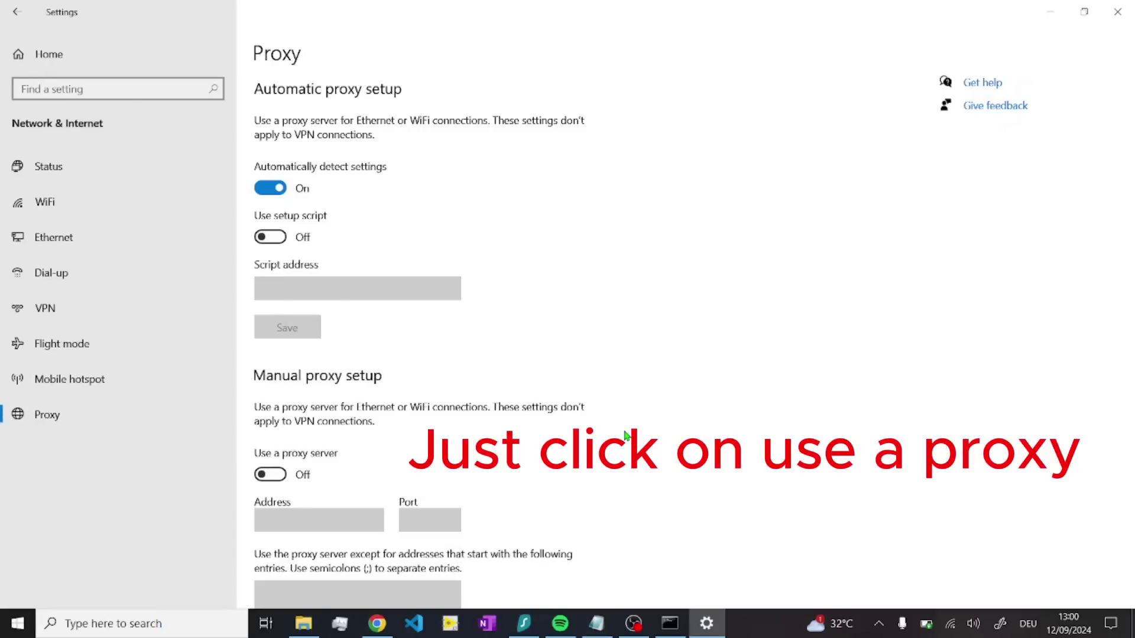
Step: Review the automatic and manual proxy setup options, and minimize the Settings and browser windows
{"action": "scroll", "coordinate": [626, 436], "scroll_direction": "down", "scroll_amount": 3}
{"action": "scroll", "coordinate": [626, 436], "scroll_direction": "up", "scroll_amount": 3}
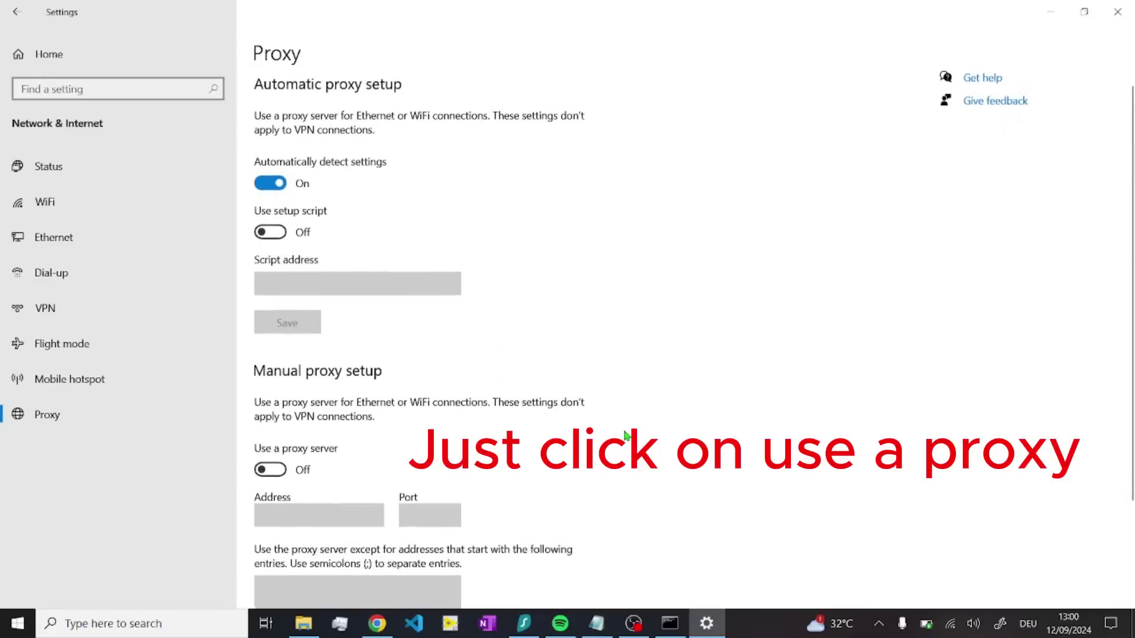
{"action": "scroll", "coordinate": [625, 436], "scroll_direction": "down", "scroll_amount": 3}
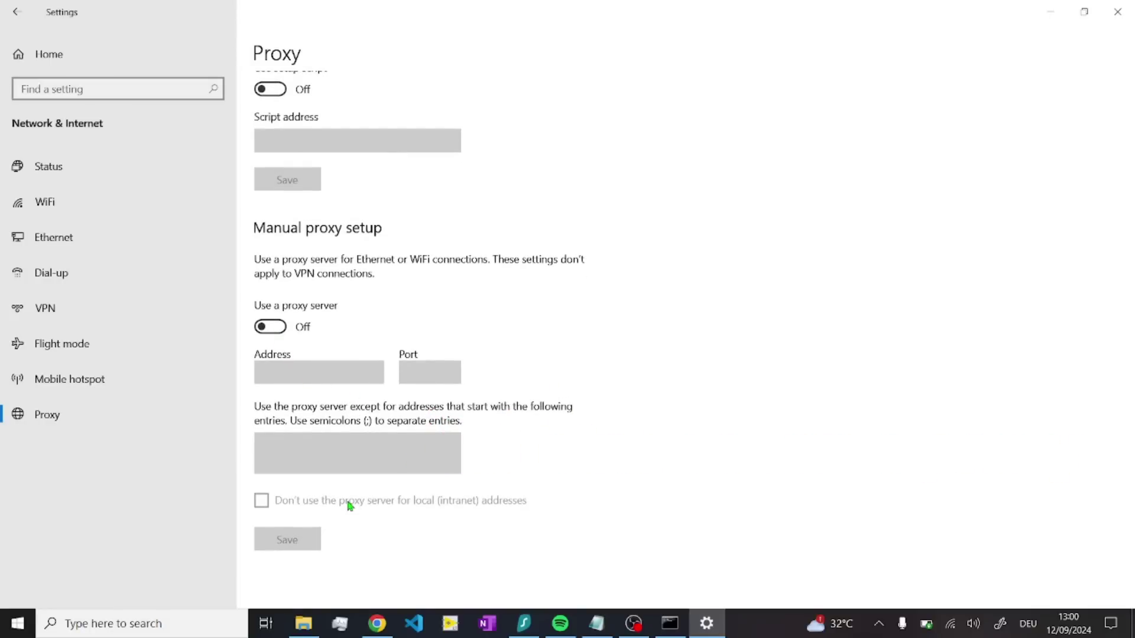
{"action": "left_click", "coordinate": [1050, 12]}
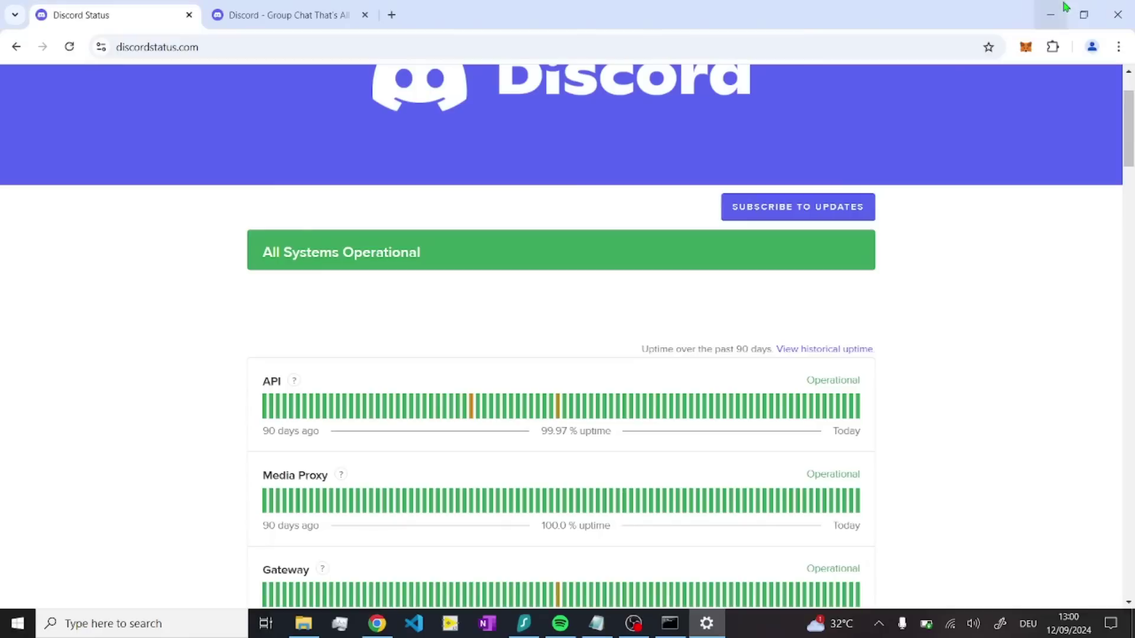
{"action": "left_click", "coordinate": [1050, 14]}
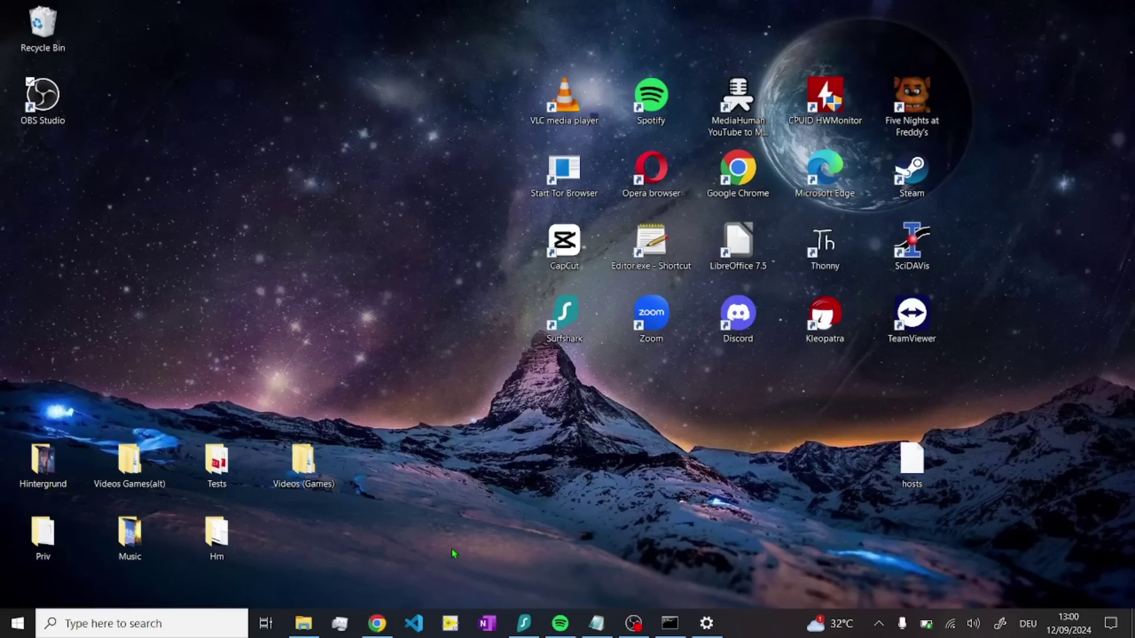
Step: Search Windows for "internet properties" and open Internet Options
{"action": "left_click", "coordinate": [89, 626]}
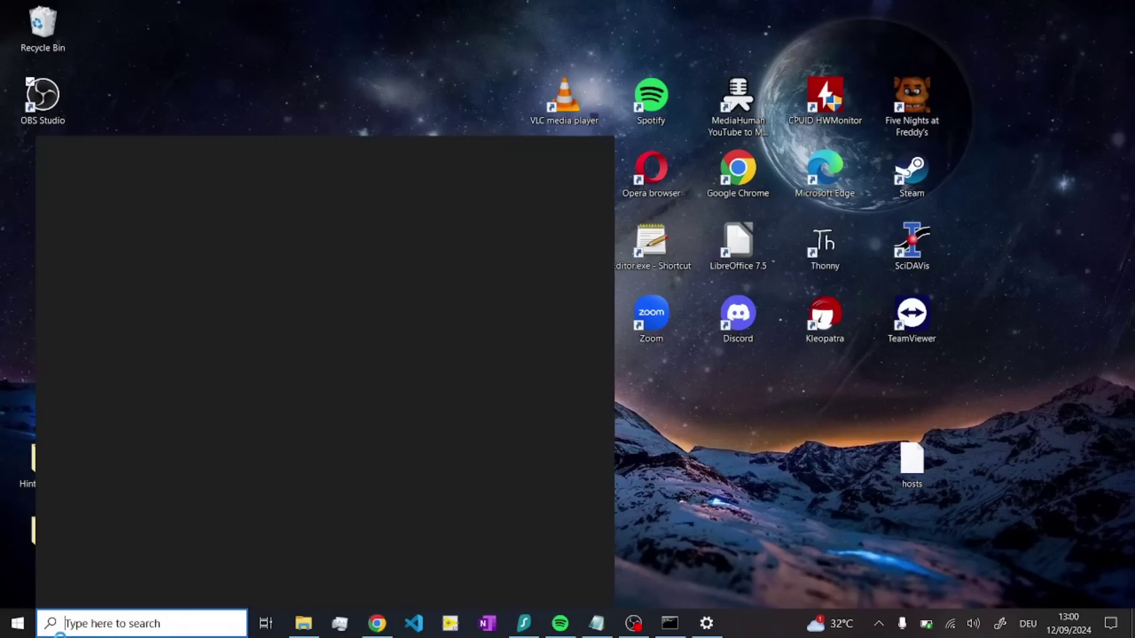
{"action": "type", "text": "in"}
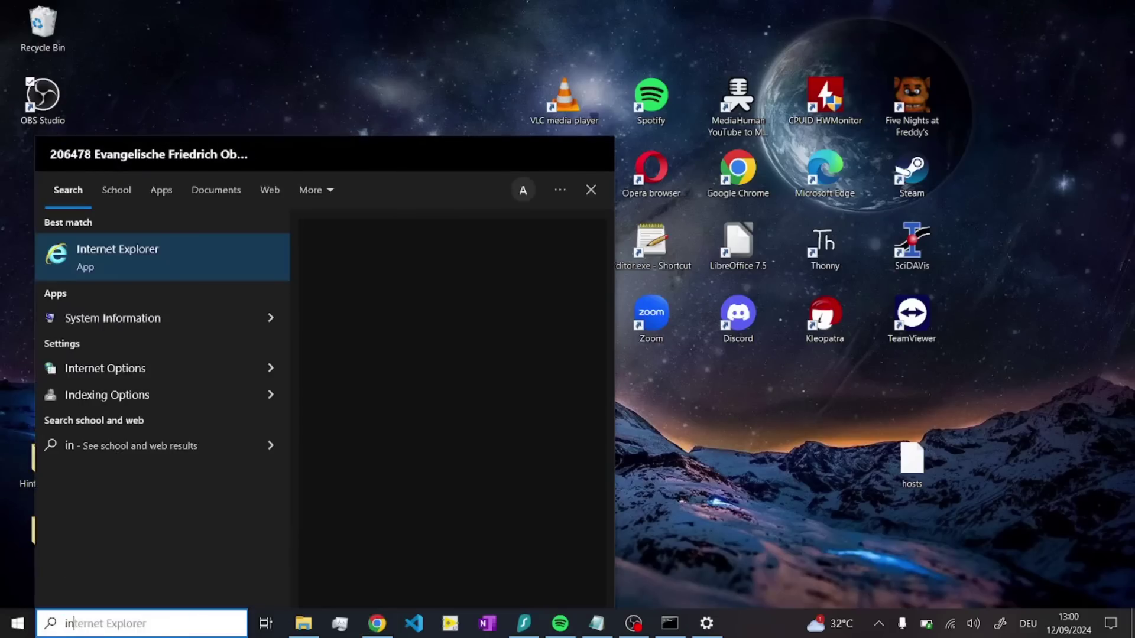
{"action": "type", "text": "ternet properties"}
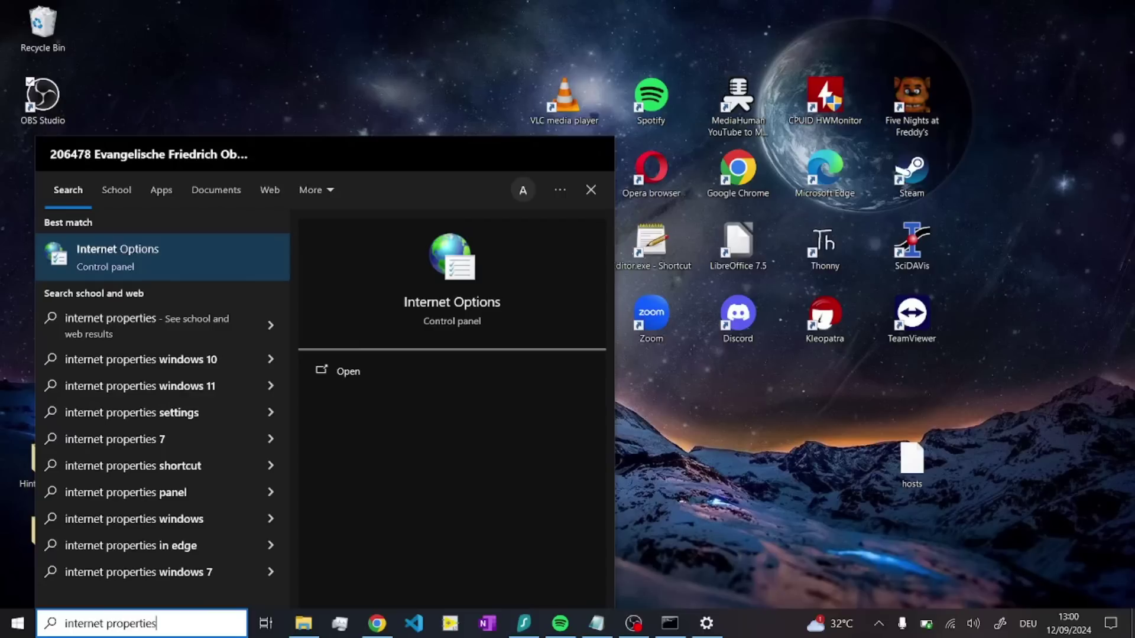
{"action": "key", "text": "Return"}
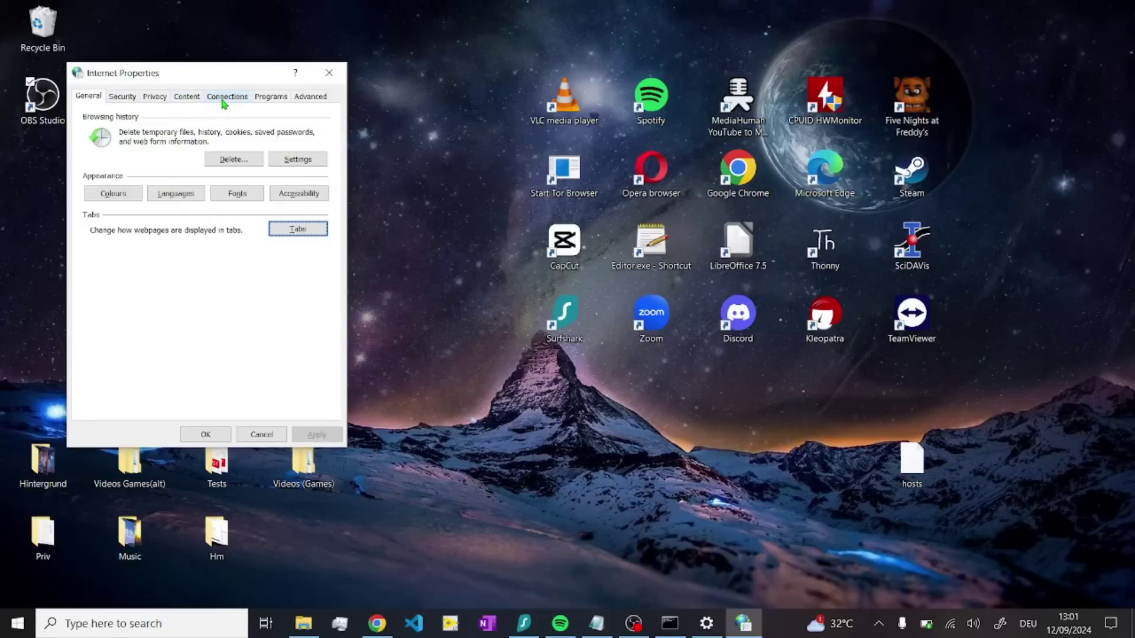
Step: Check the proxy server option in the LAN settings of the internet connections, and accept both dialogs
{"action": "left_click", "coordinate": [224, 102]}
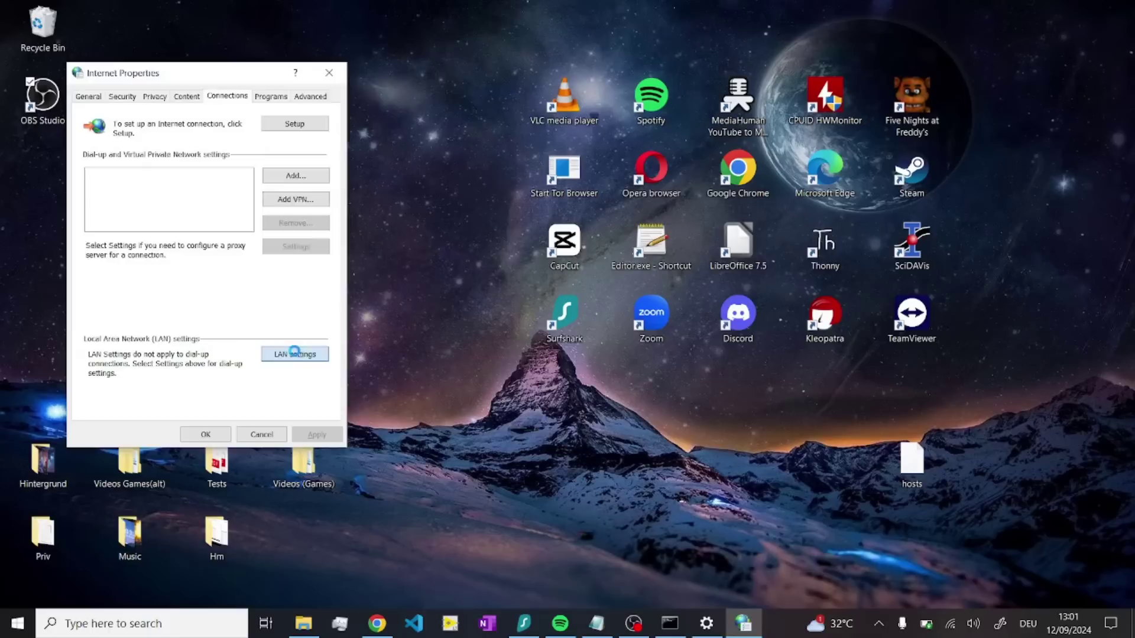
{"action": "left_click", "coordinate": [294, 353]}
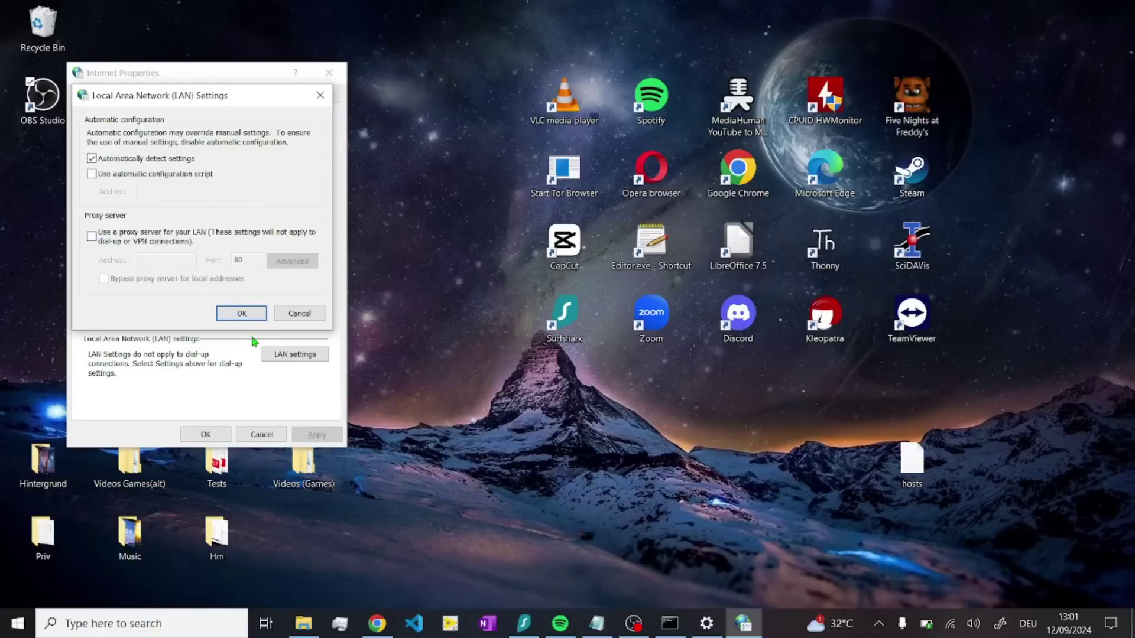
{"action": "left_click", "coordinate": [242, 313]}
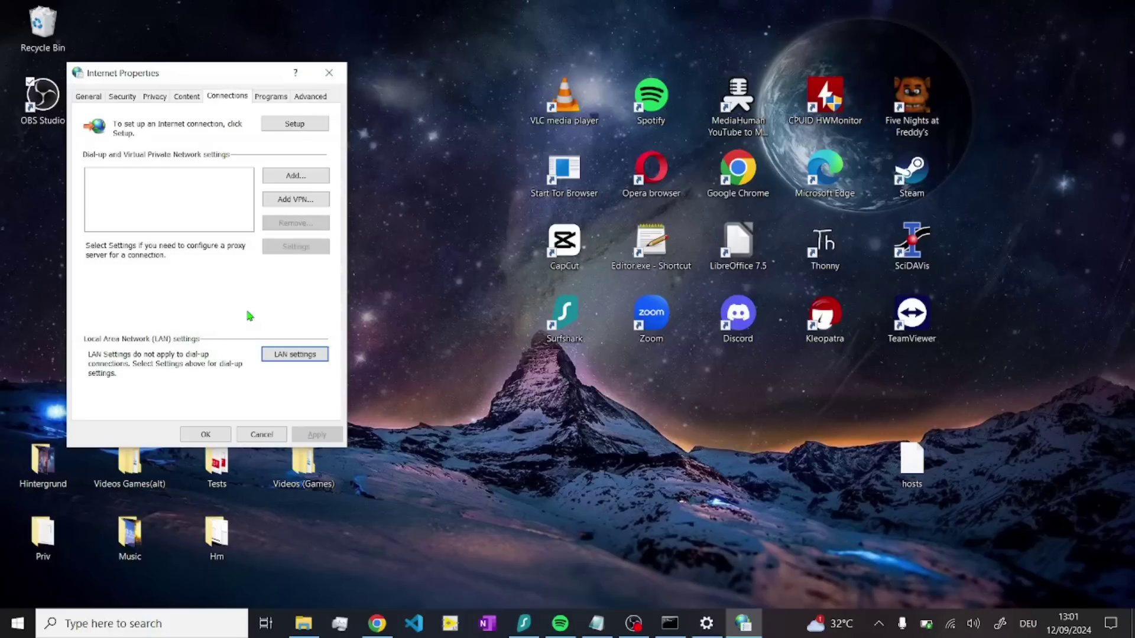
{"action": "left_click", "coordinate": [204, 436]}
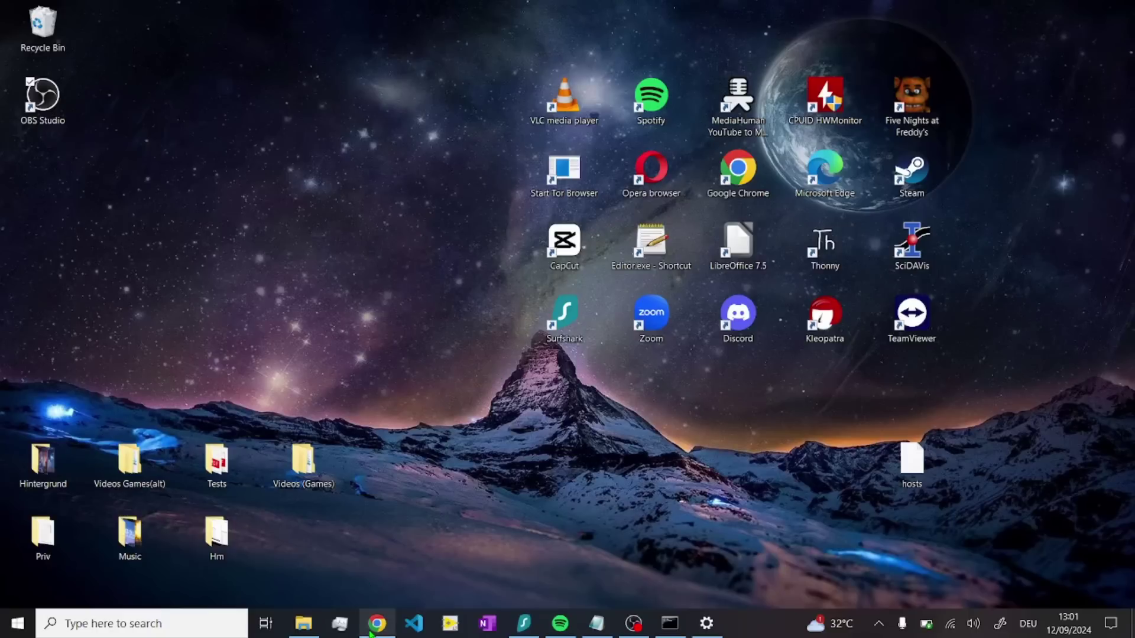
Step: Open the Apps & features settings, filter the app list by "disco", and select Discord
{"action": "left_click", "coordinate": [149, 621]}
{"action": "type", "text": "add o"}
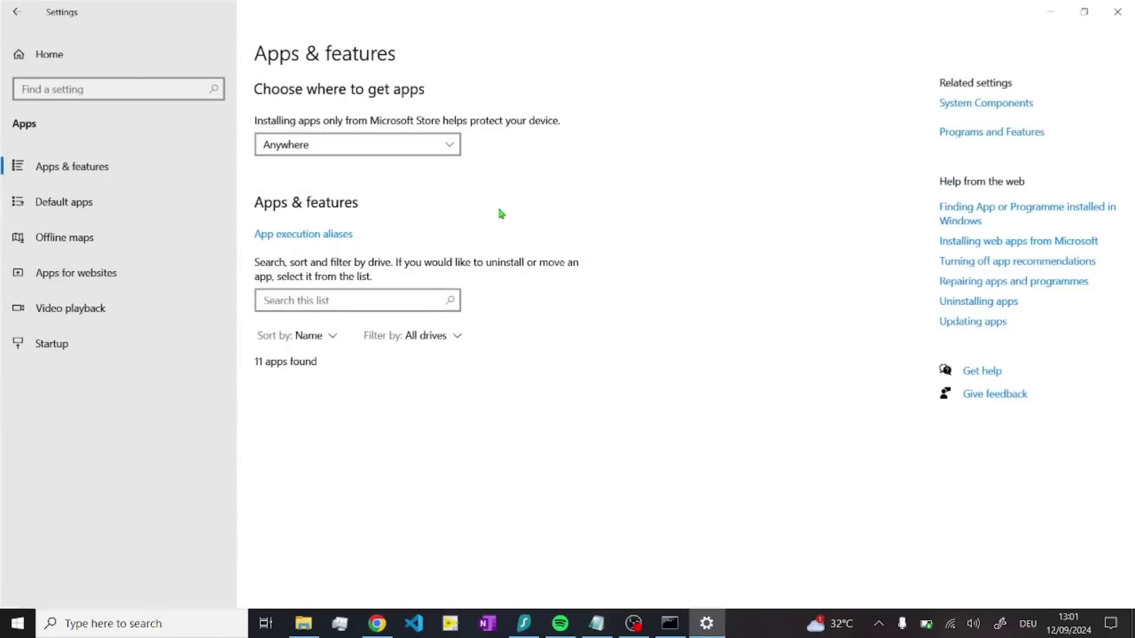
{"action": "left_click", "coordinate": [403, 305]}
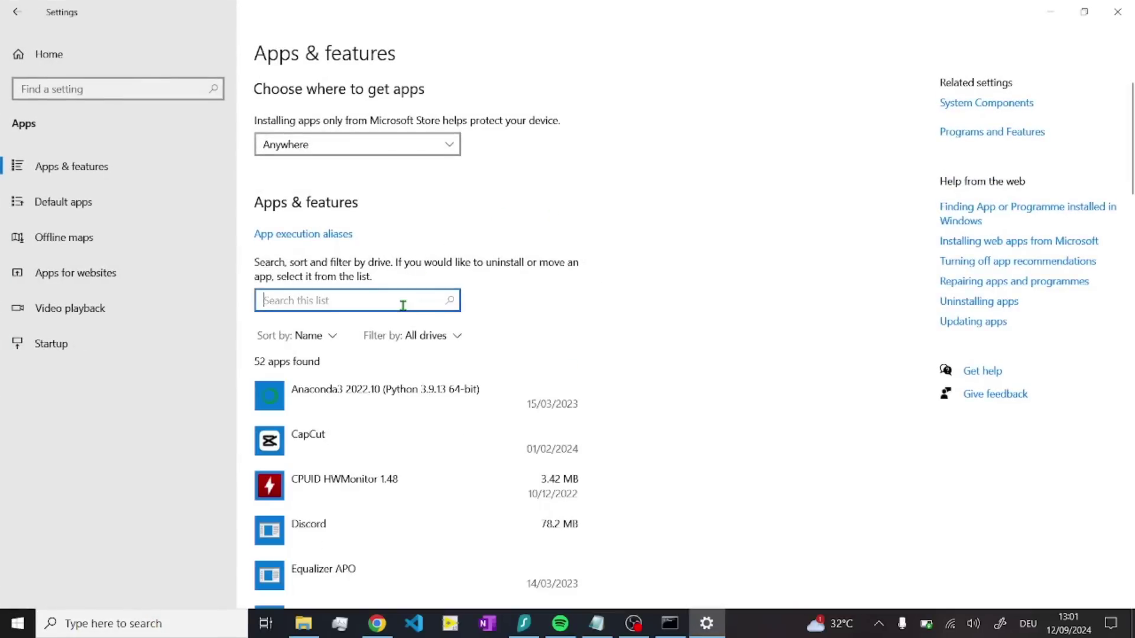
{"action": "type", "text": "disco"}
{"action": "left_click", "coordinate": [464, 427]}
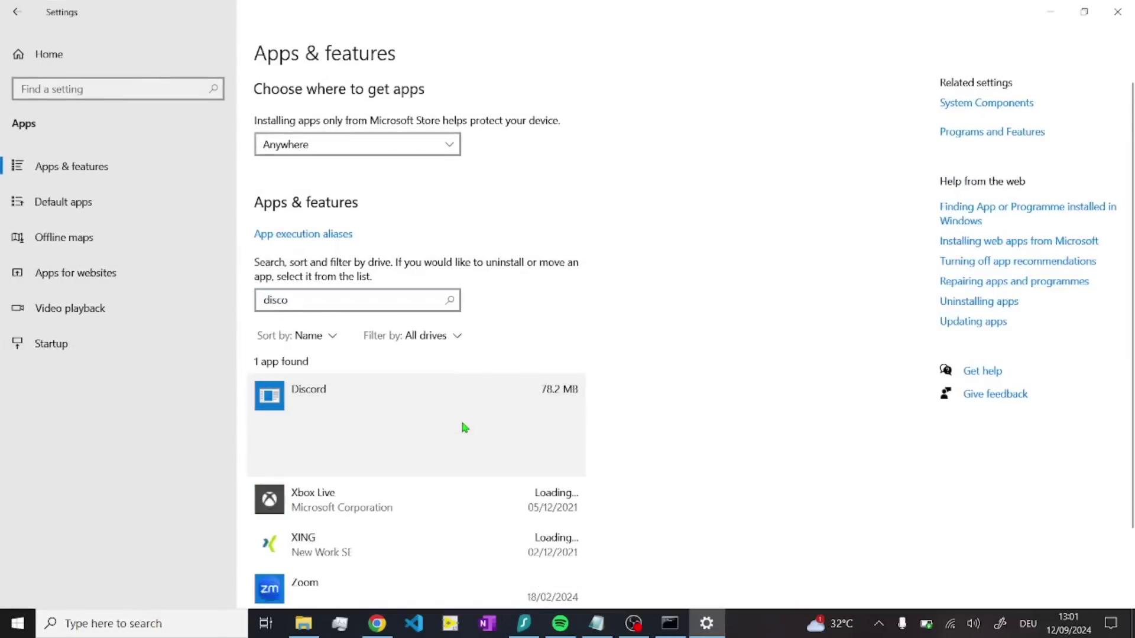
Step: Switch to Chrome and bring up the already open discord.com homepage
{"action": "left_click", "coordinate": [378, 624]}
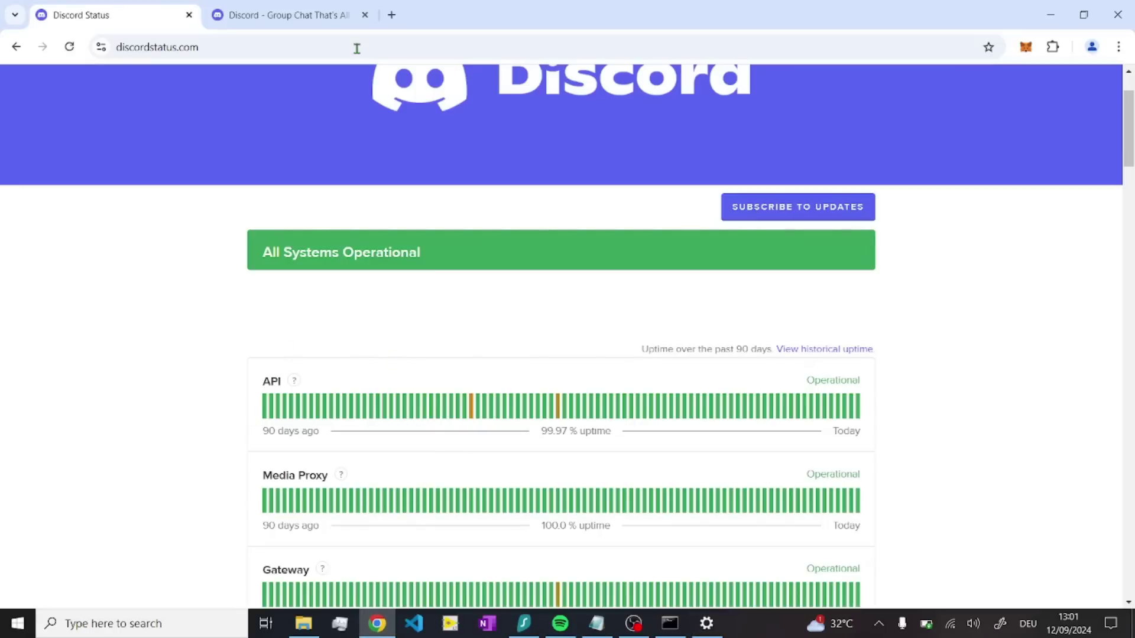
{"action": "left_click", "coordinate": [319, 15]}
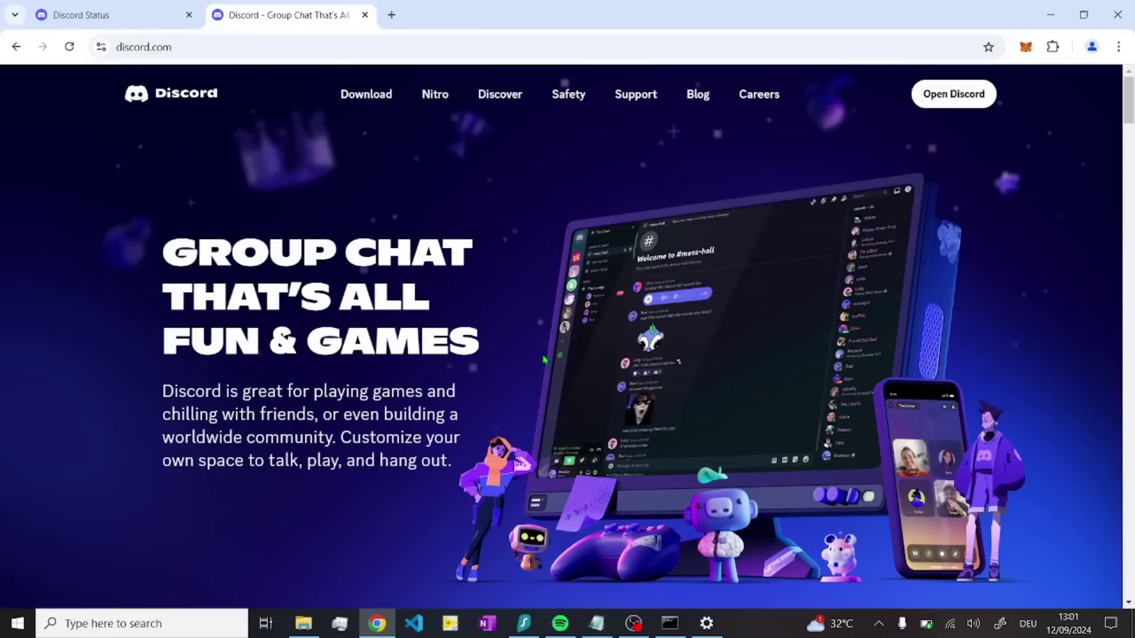